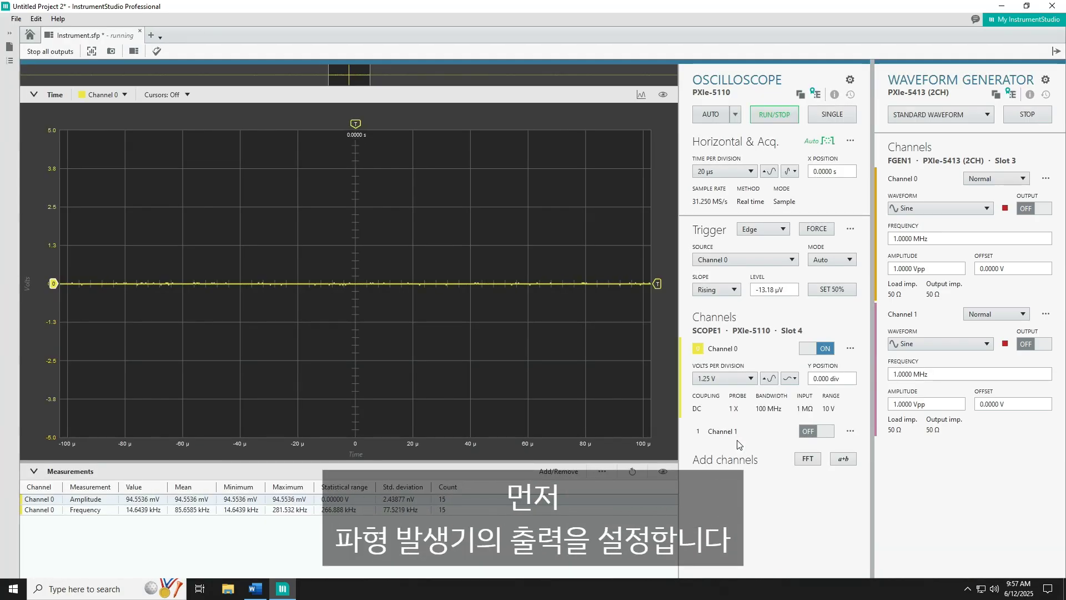
Step: Configure waveform generator Channel 0 for a 1 kHz sine with 5 Vpp amplitude and 2 V offset, and turn its output on
left_click(952, 239)
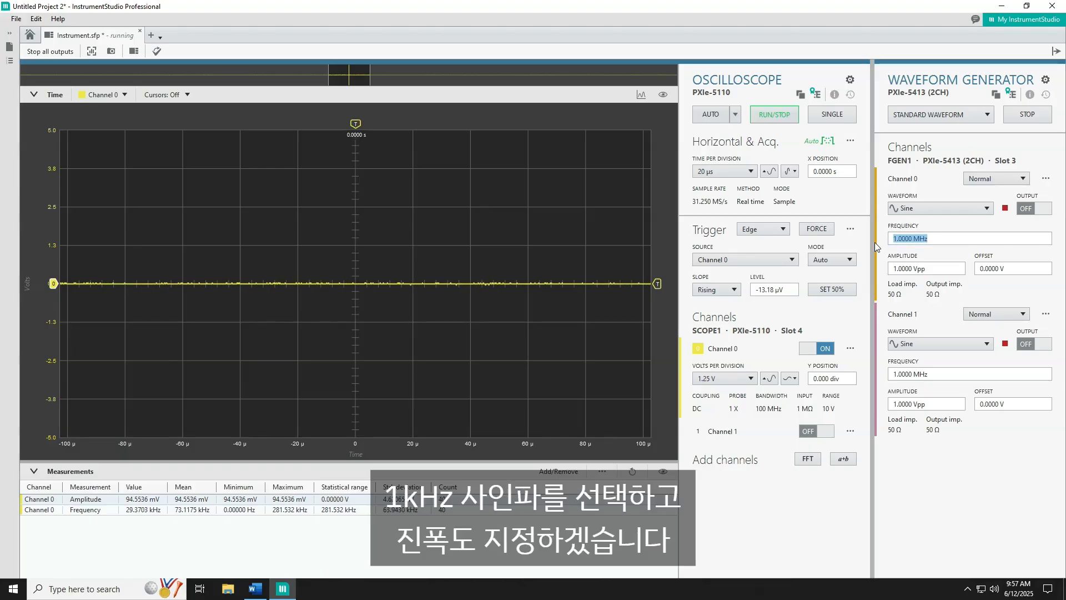
type("1k")
key("Return")
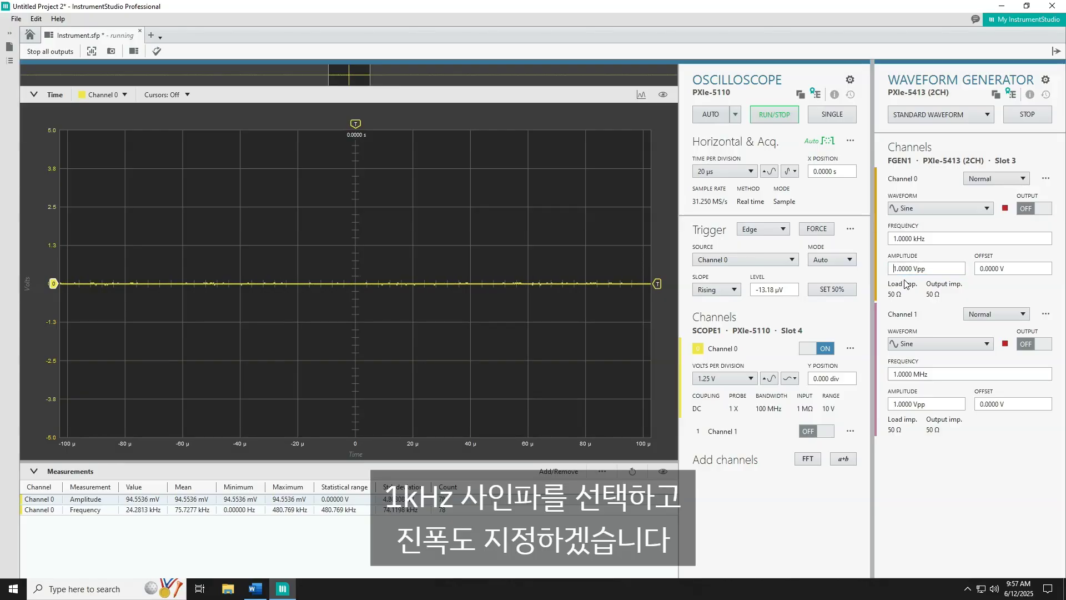
left_click(982, 268)
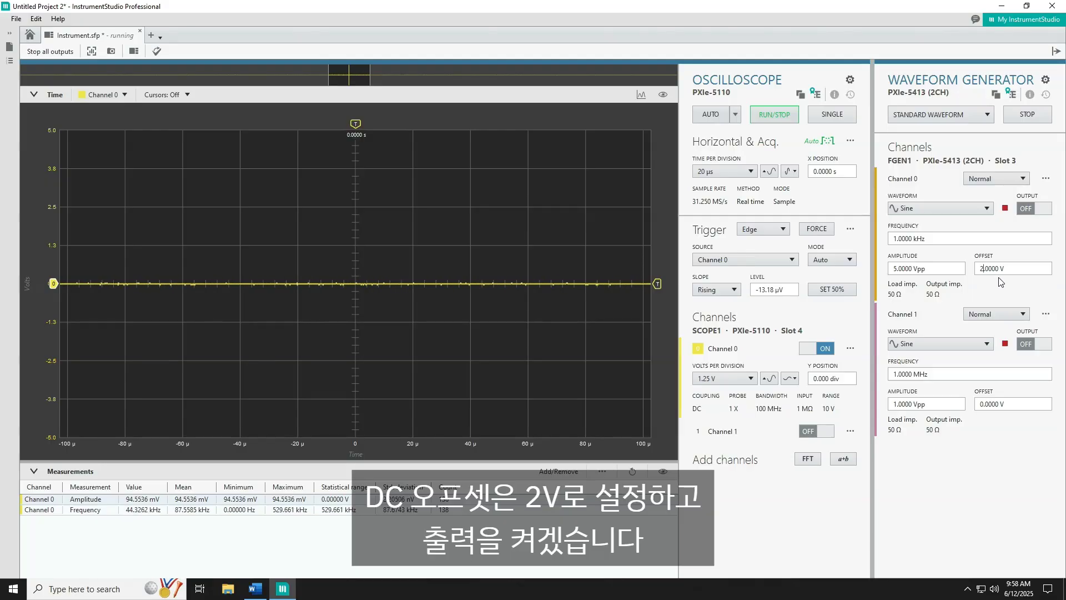
left_click(1043, 210)
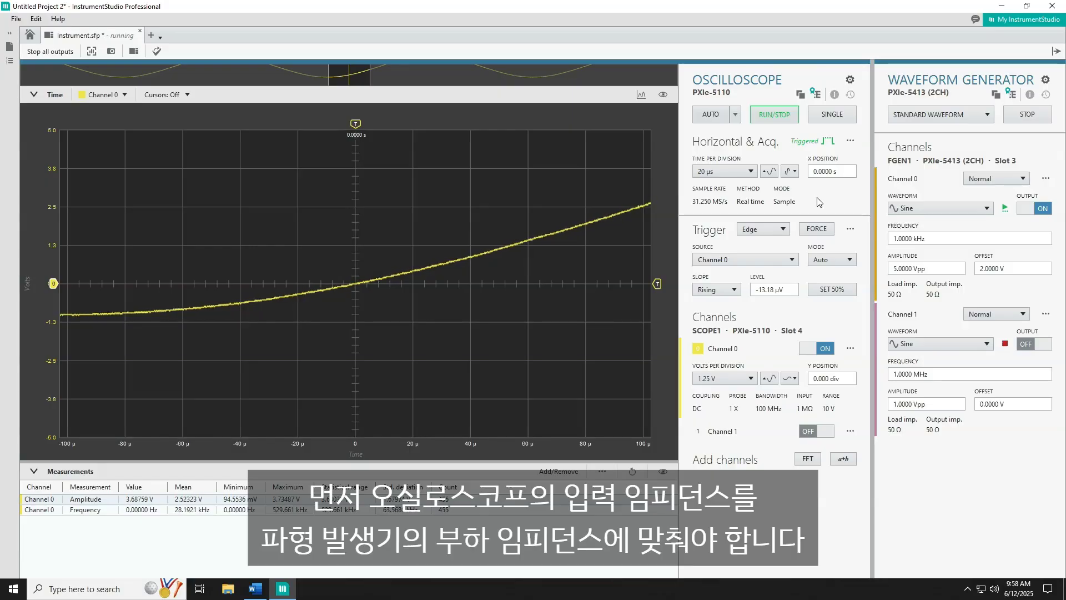
Step: Set the input impedance of oscilloscope Channel 0 to 50 Ω in its channel settings
left_click(850, 349)
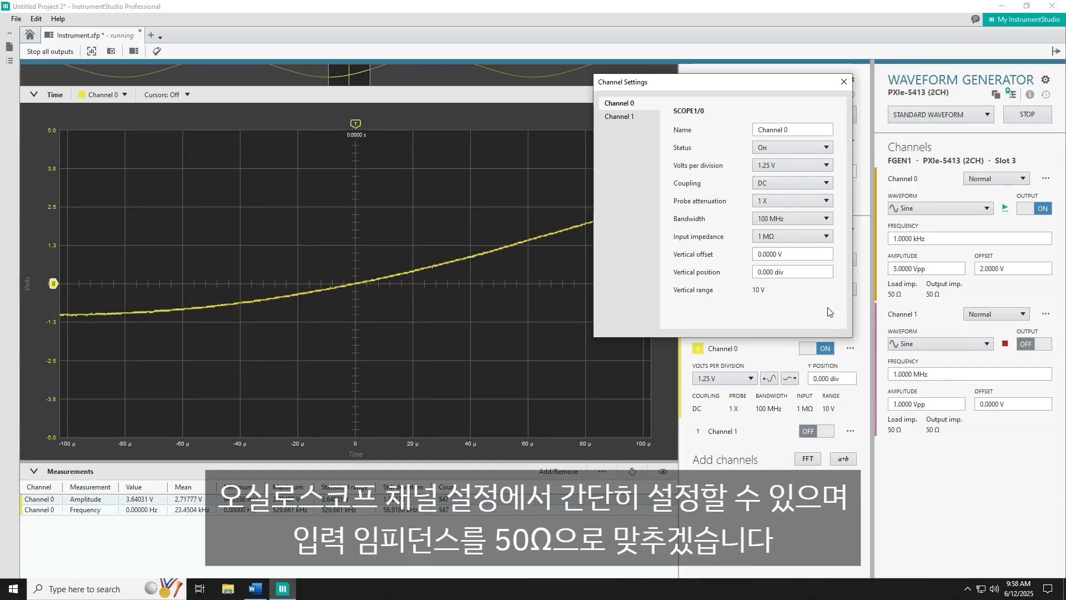
left_click(784, 236)
left_click(780, 248)
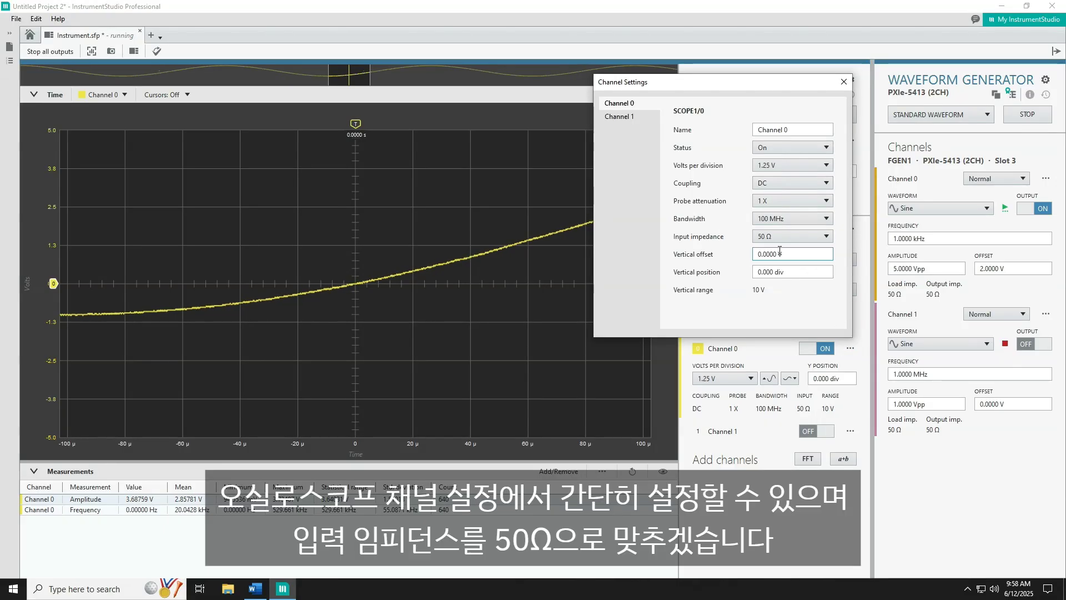
left_click(843, 81)
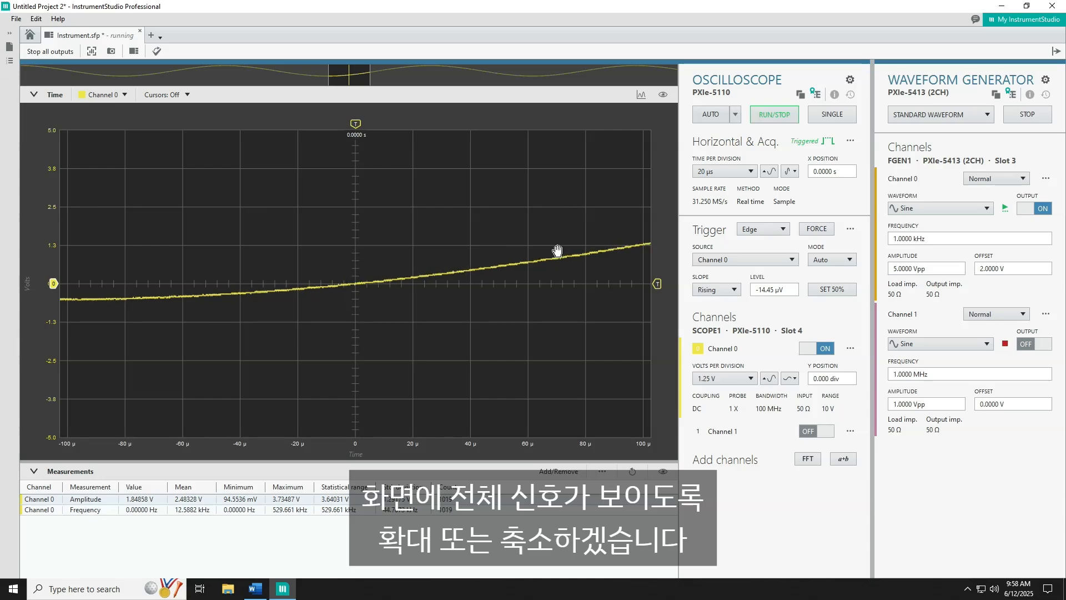
Step: Set the oscilloscope's time per division to 500 µs to fit several signal periods in the graph
left_click(703, 177)
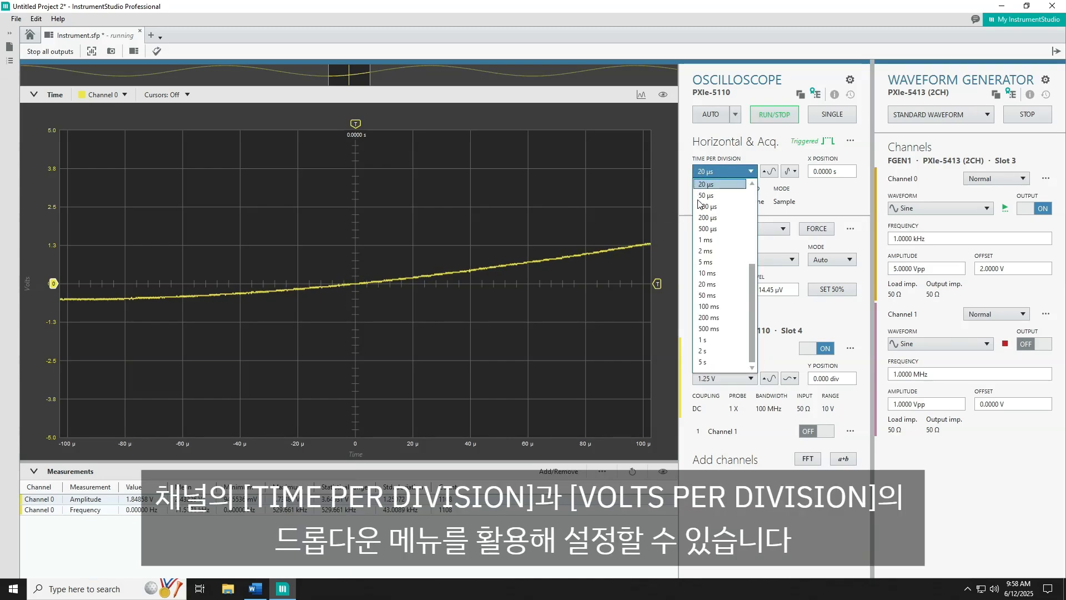
left_click(708, 228)
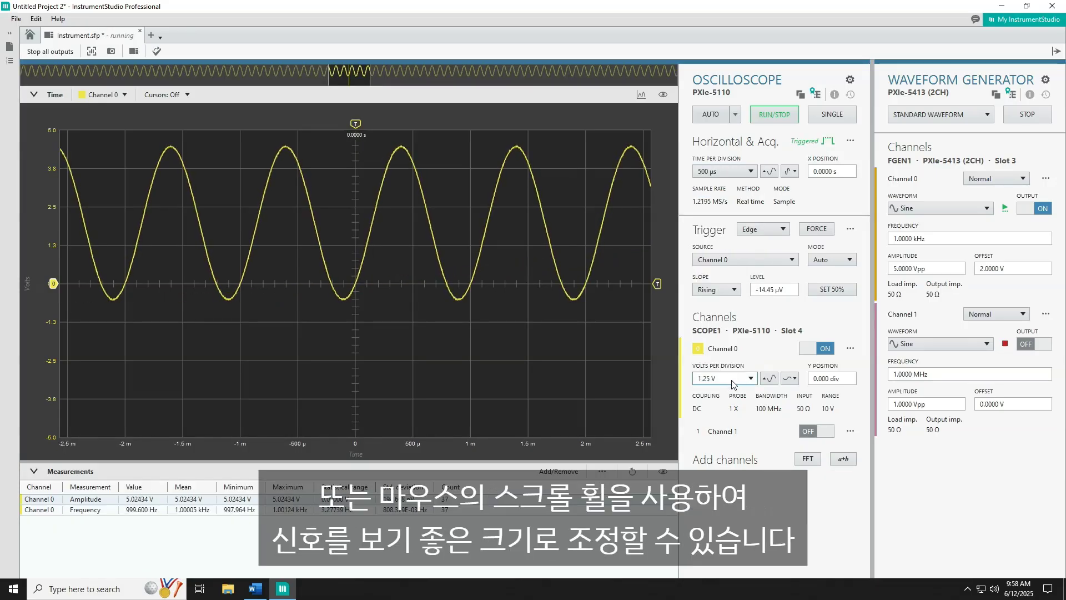
scroll(730, 383, "down", 1)
scroll(730, 382, "up", 1)
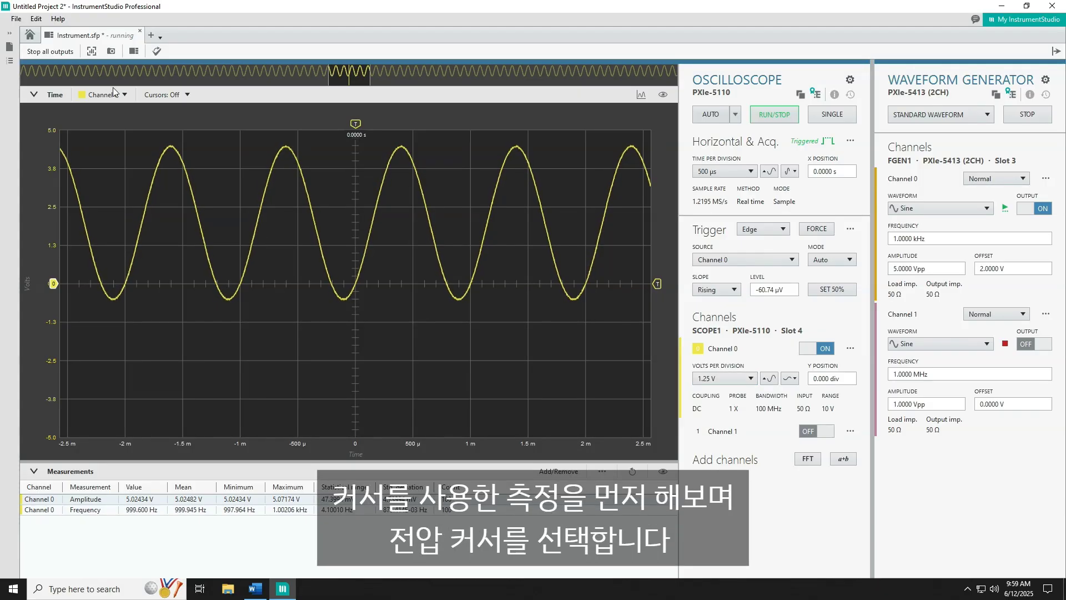
Step: Turn on voltage cursors and place C1 at the waveform's minimum, about -552 mV, and C2 at its peak, about 4.44 V
left_click(161, 95)
left_click(161, 108)
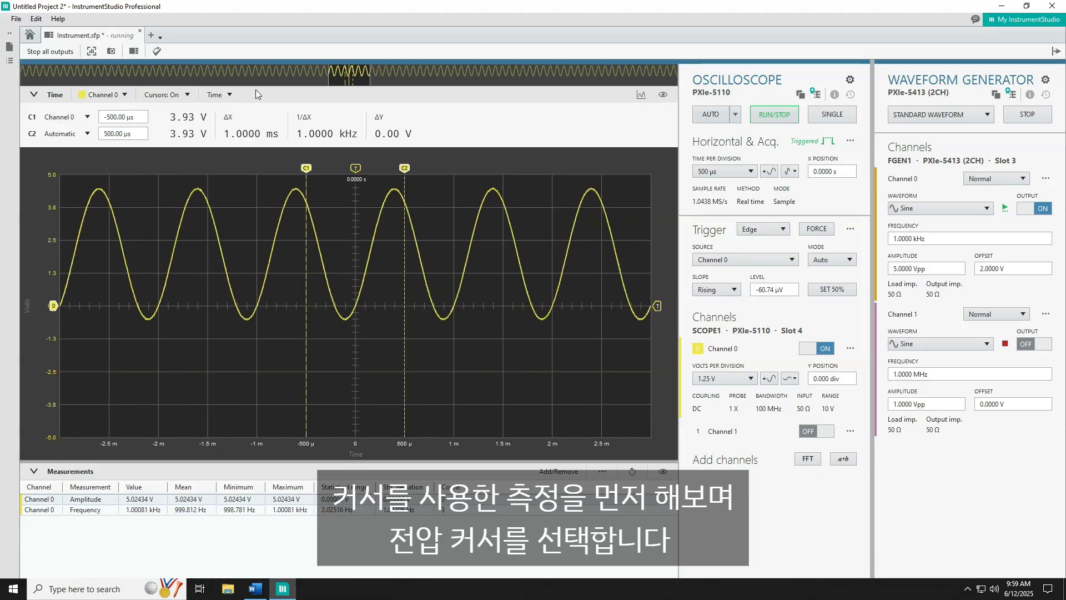
left_click(219, 95)
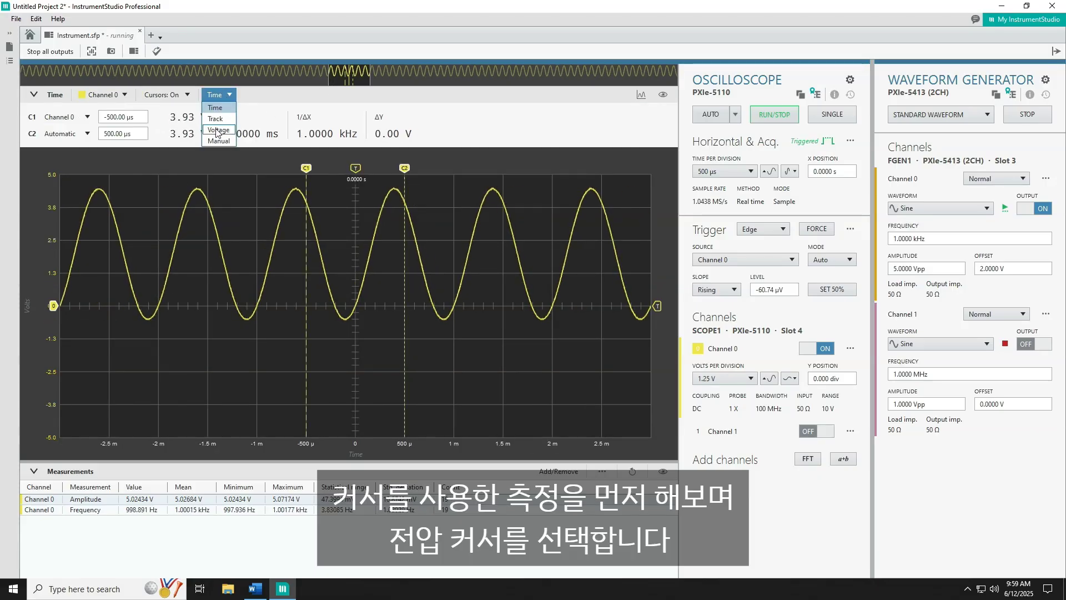
left_click(227, 130)
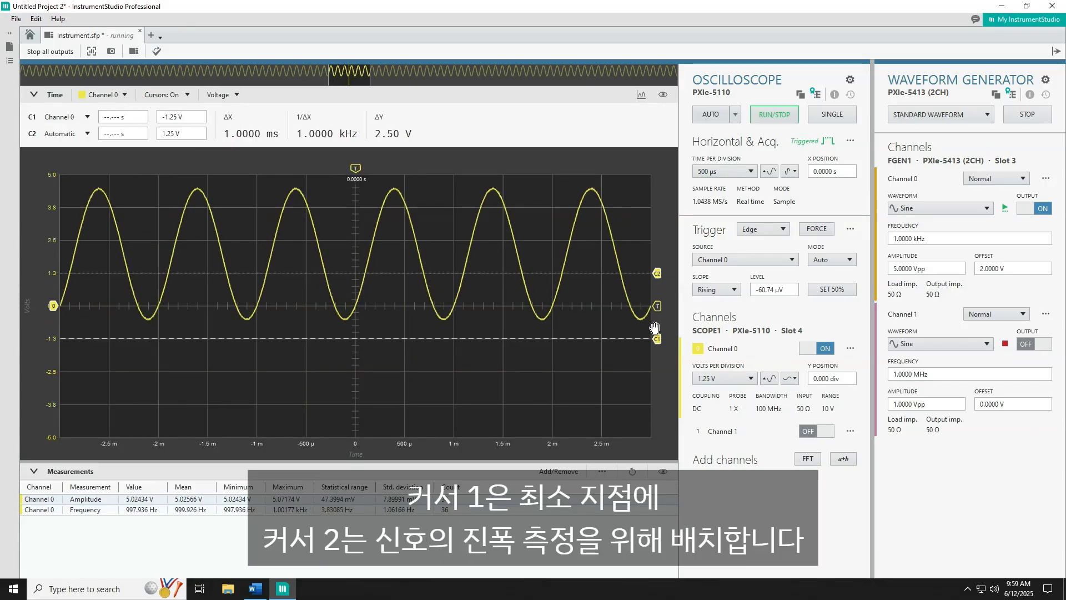
left_click_drag(657, 339, 655, 321)
left_click_drag(657, 272, 659, 189)
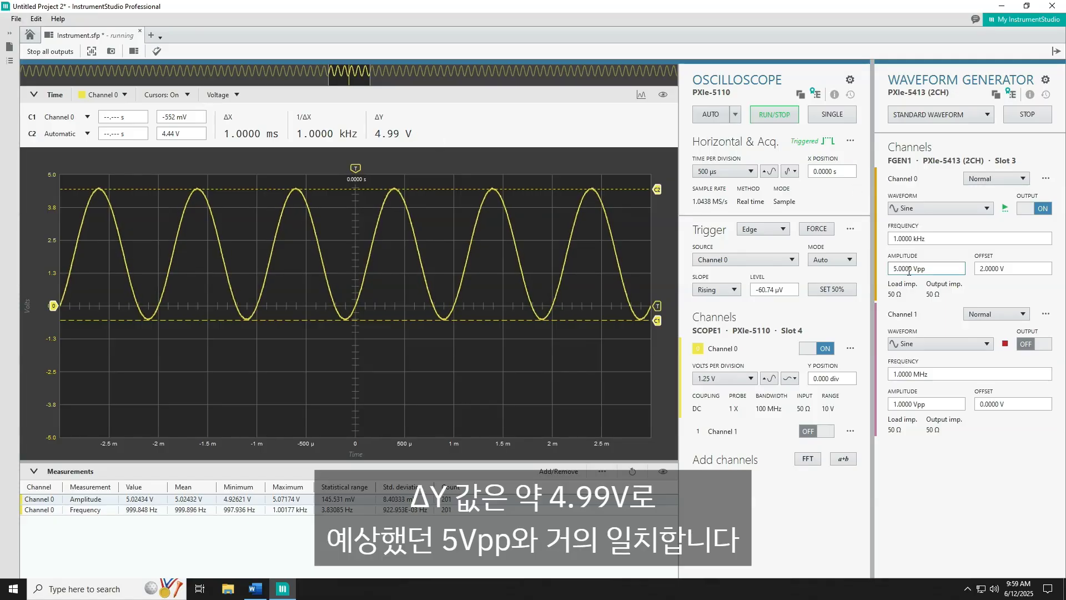
Step: Capture a screenshot of the instrument panels to the clipboard, paste it into the blank Word document, and return to InstrumentStudio
left_click(111, 52)
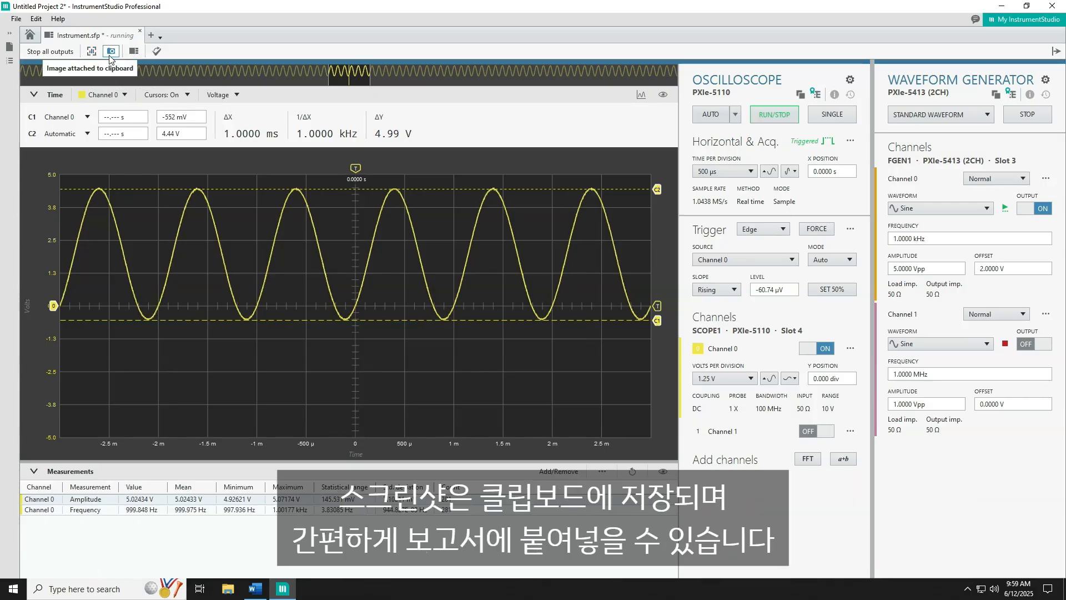
left_click(255, 588)
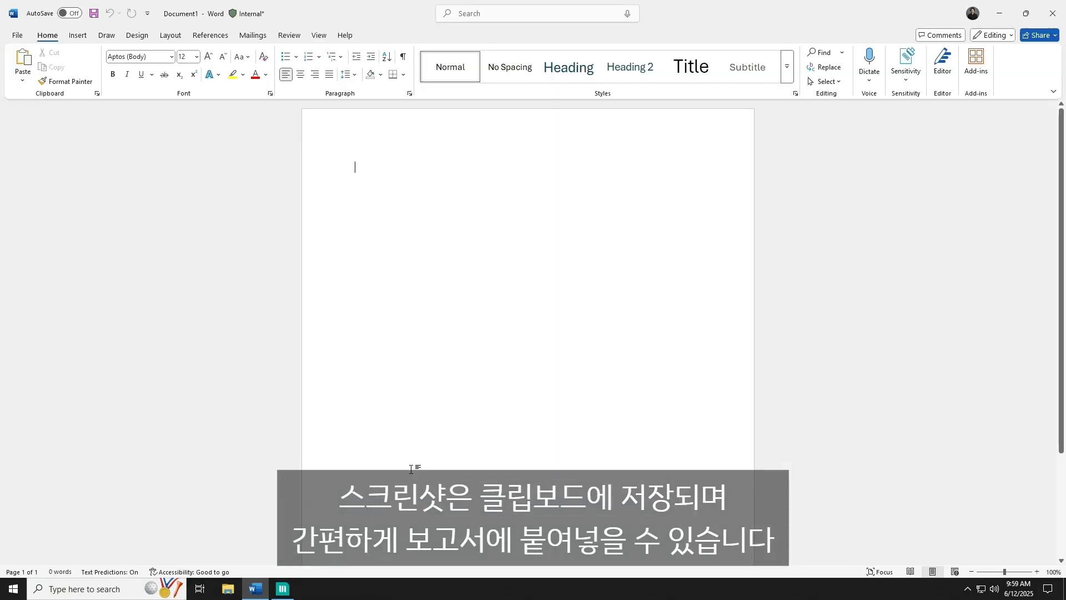
key("ctrl+v")
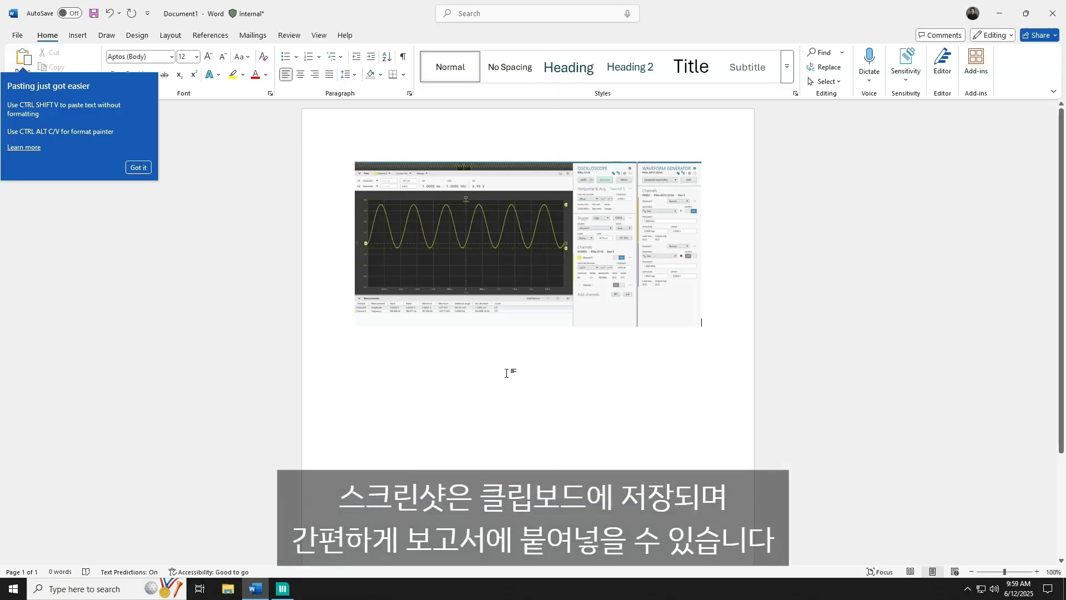
left_click(1002, 14)
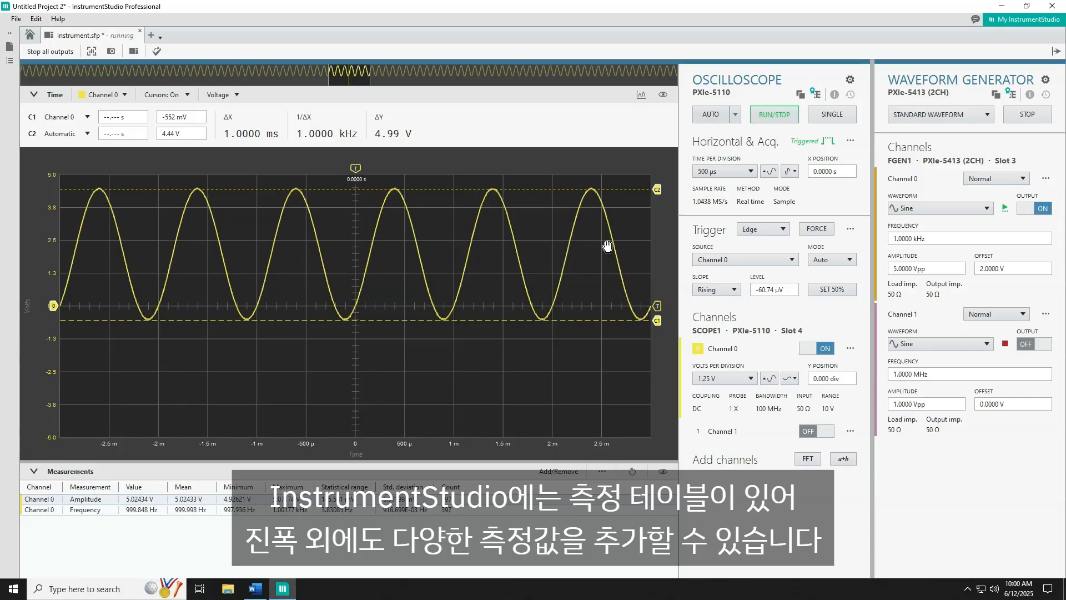
Step: Add the Peak-to-peak, Maximum, Minimum and RMS measurements for Channel 0 to the measurements table
left_click(545, 474)
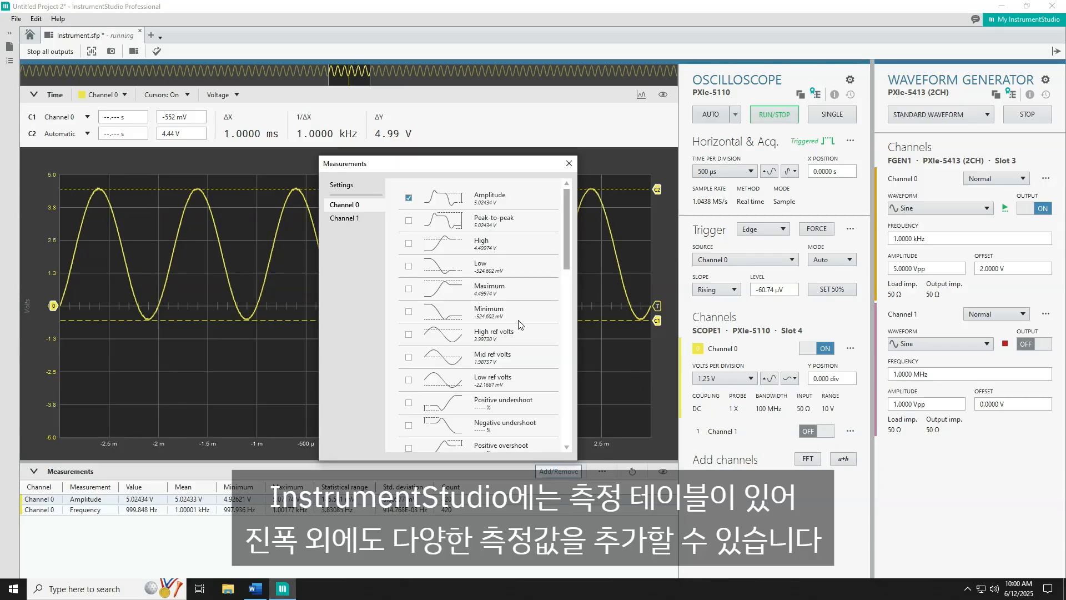
left_click(409, 219)
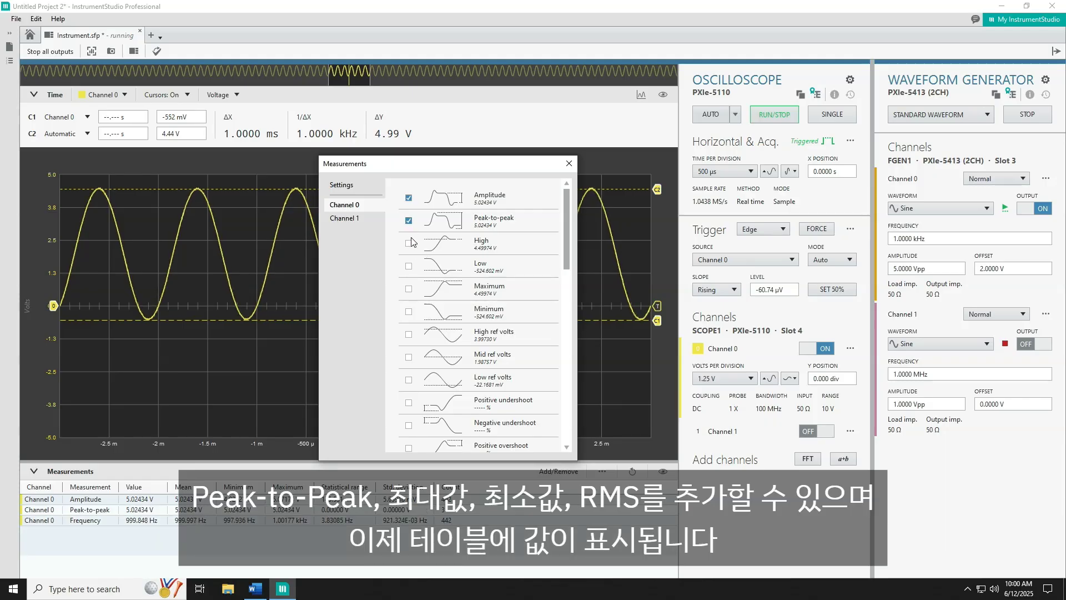
left_click(408, 288)
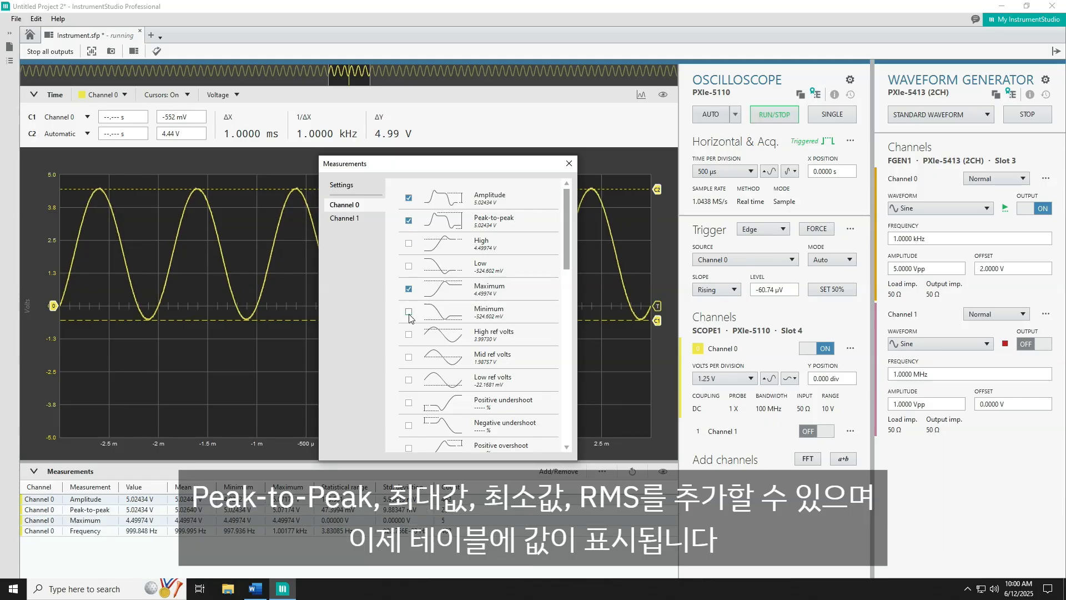
left_click(409, 312)
scroll(409, 328, "down", 5)
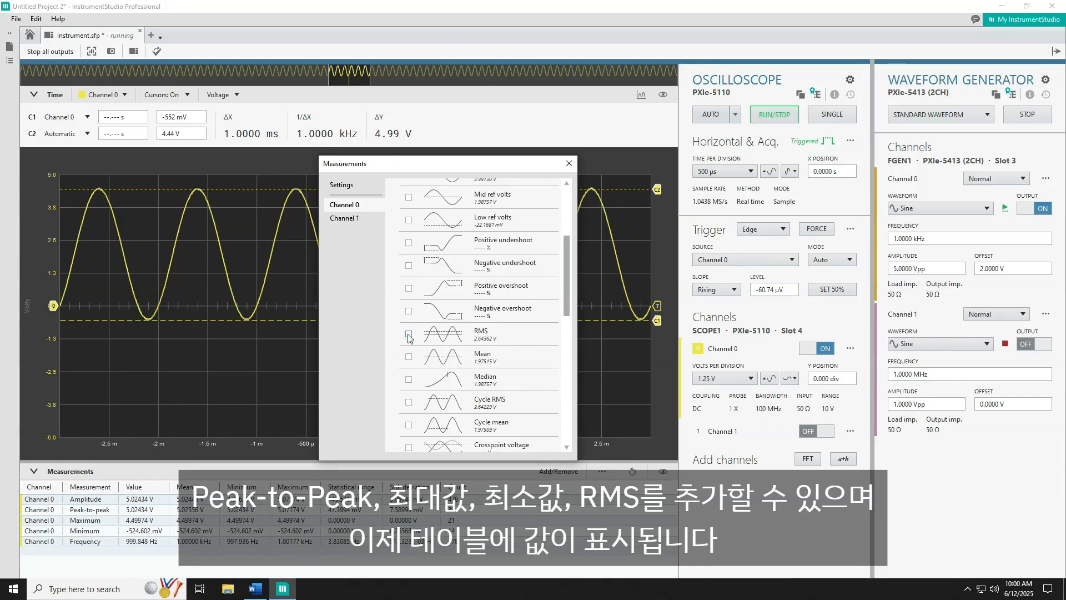
left_click(409, 334)
left_click(569, 164)
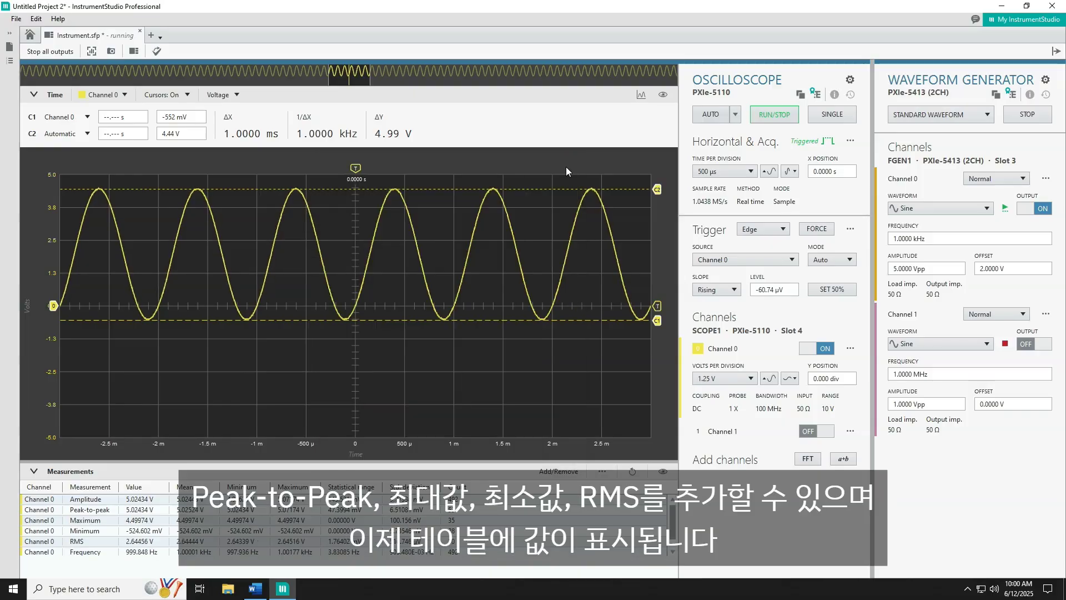
Step: Reset the accumulated statistics in the measurements table
left_click(354, 523)
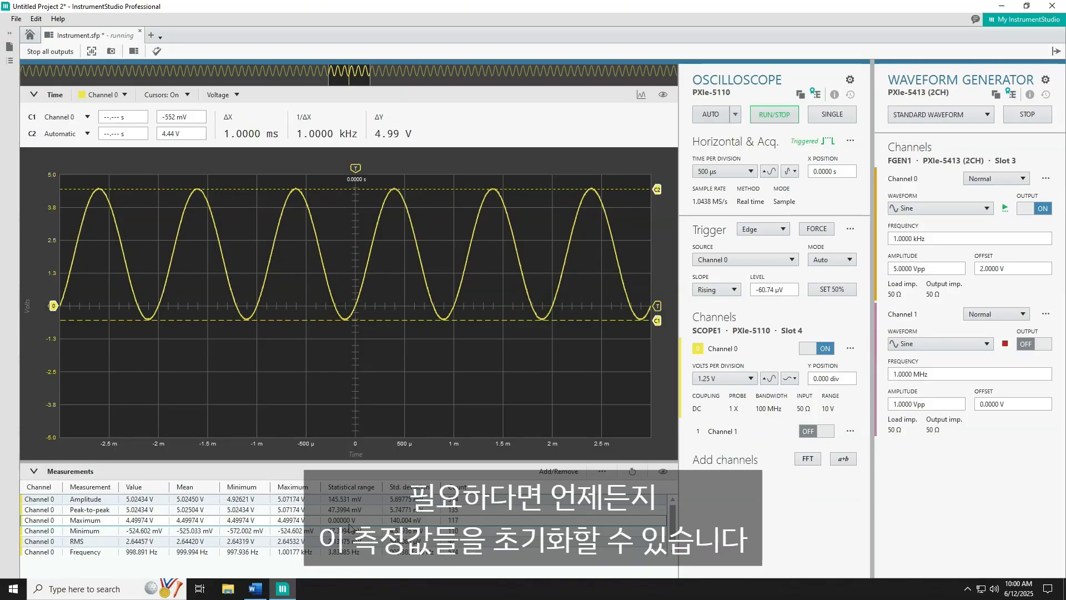
left_click(632, 472)
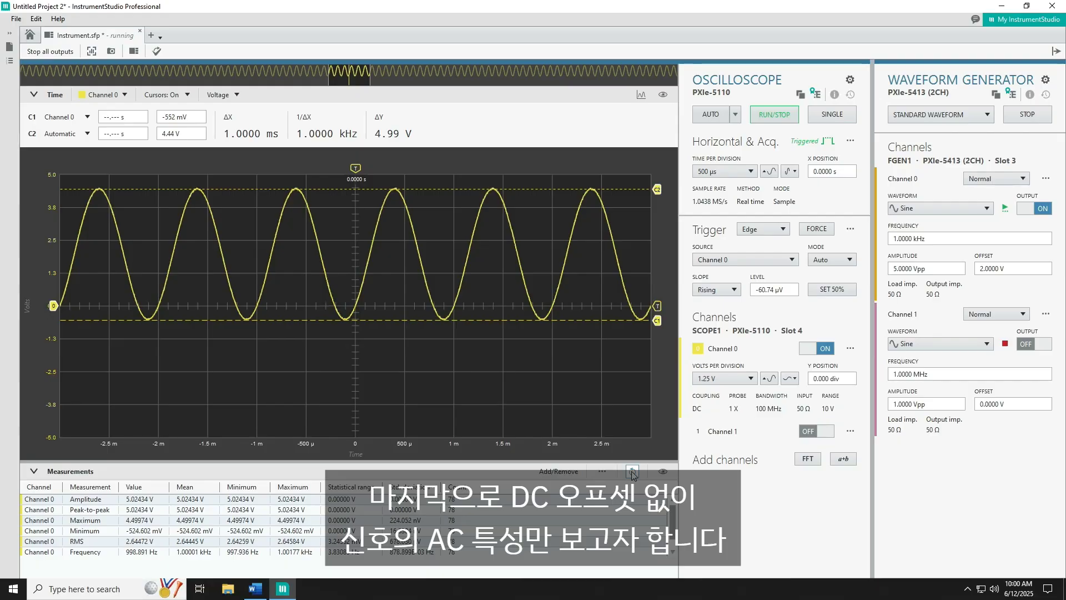
Step: Switch the coupling of oscilloscope Channel 0 to AC in its channel settings
left_click(850, 348)
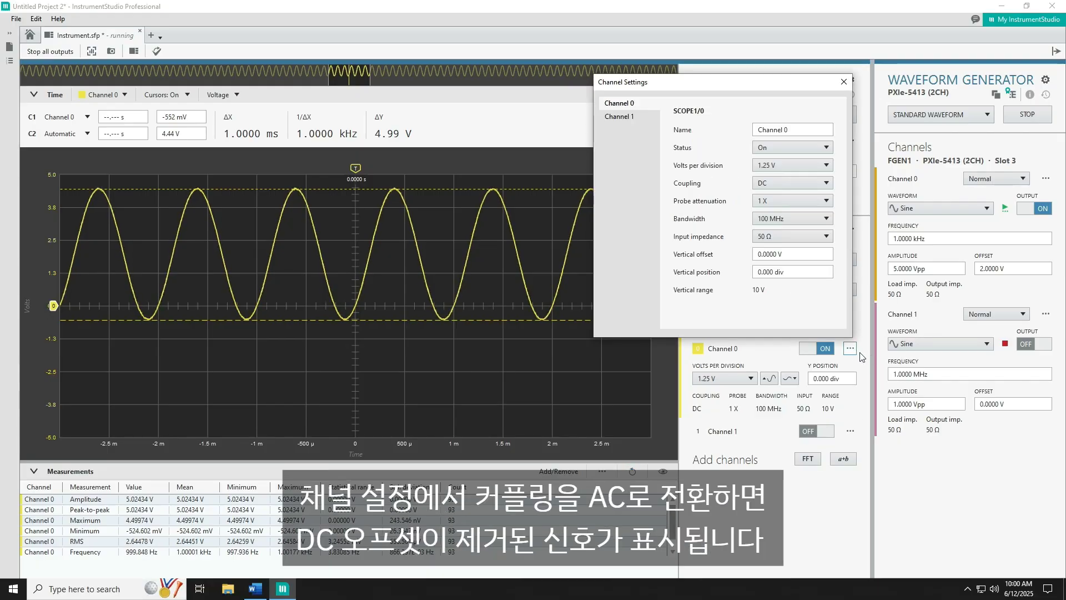
left_click(774, 180)
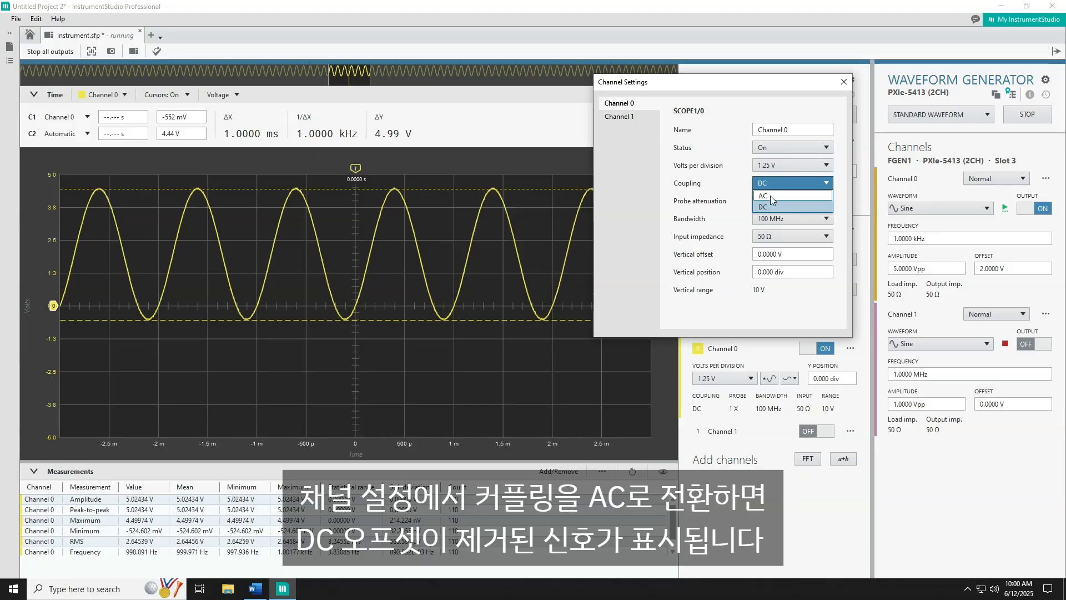
left_click(770, 196)
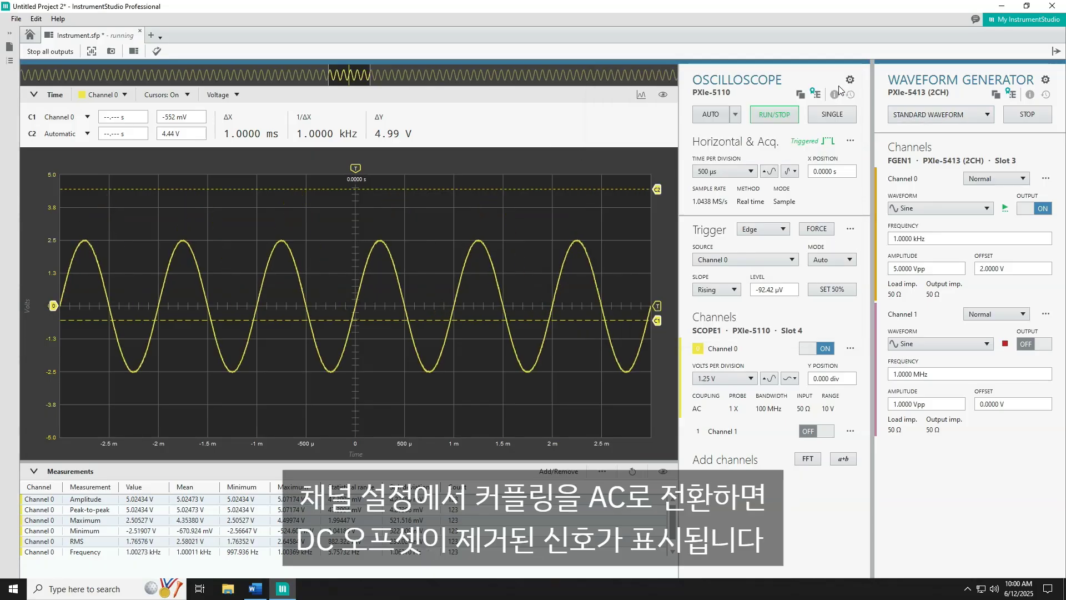
left_click(844, 82)
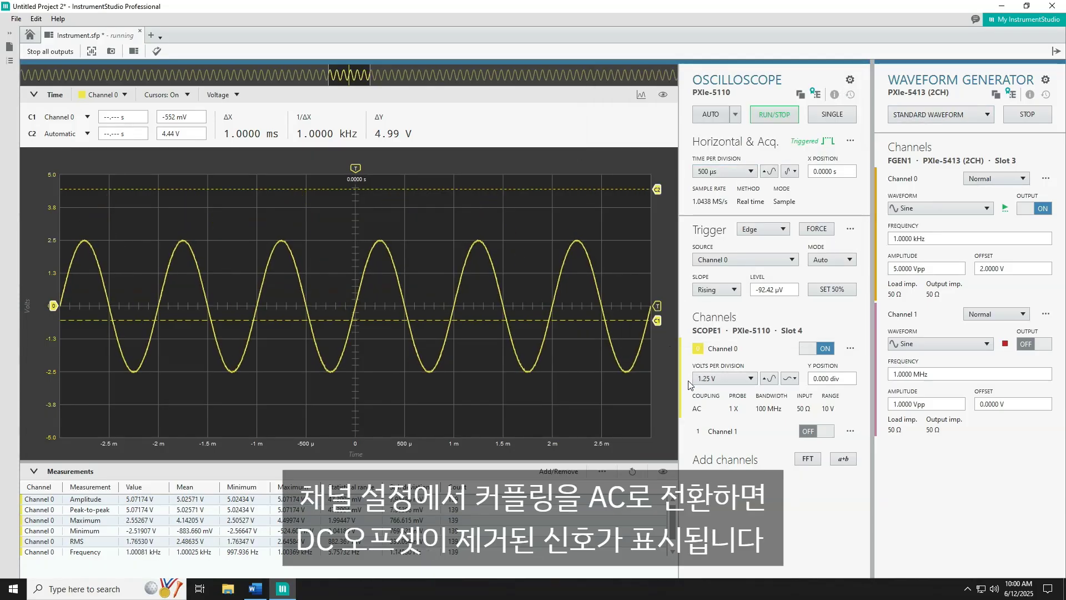